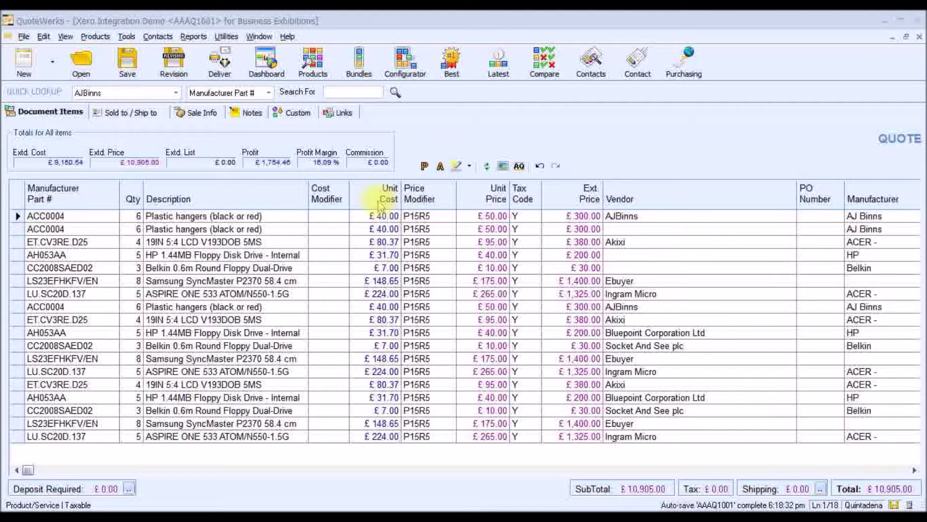
- Start exporting the quote to Xero as both an invoice and purchase orders
click(126, 36)
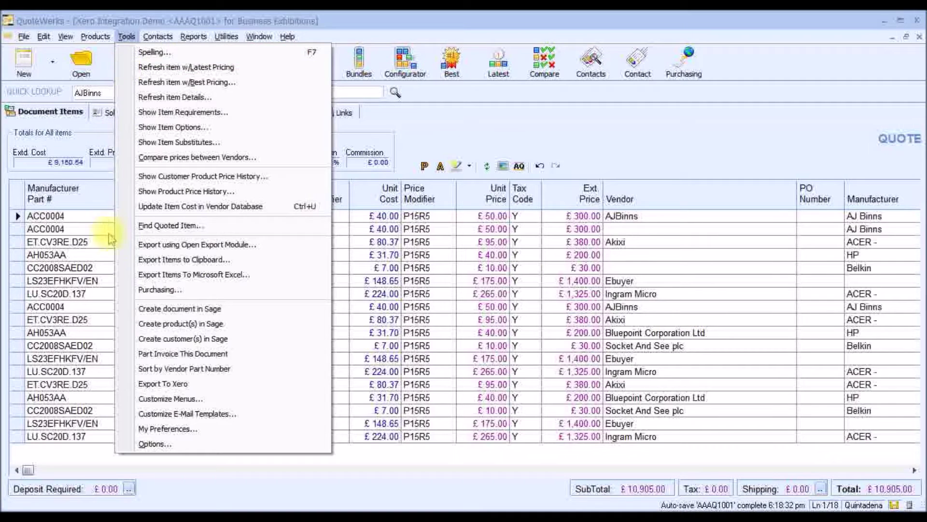
click(131, 384)
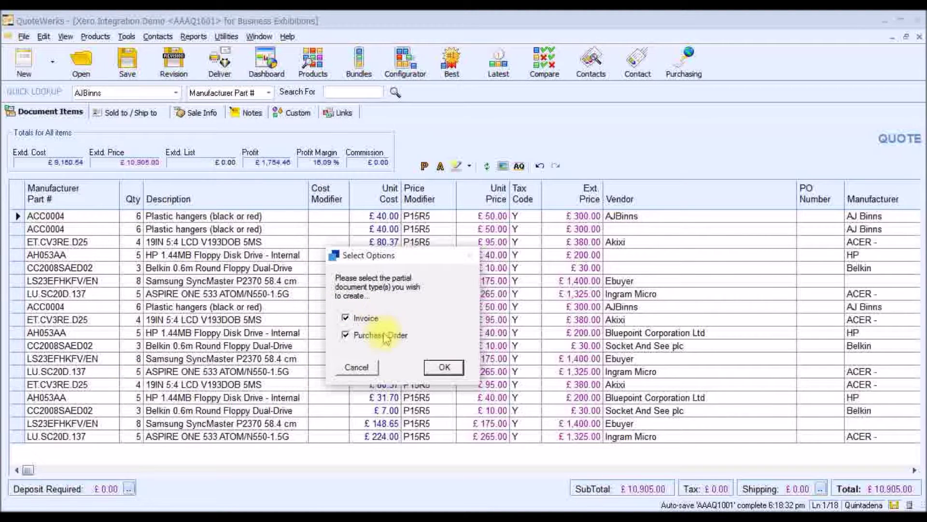
click(449, 369)
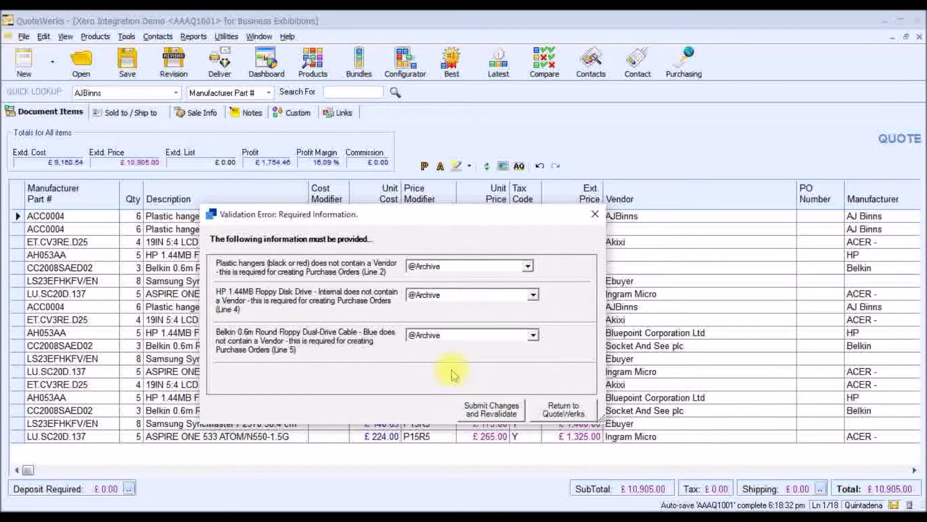
- Assign missing vendors Akixi to line 2, Socket And See plc to line 4 and Bluepoint Corporation Ltd to line 5, then submit for revalidation
drag(438, 215, 422, 240)
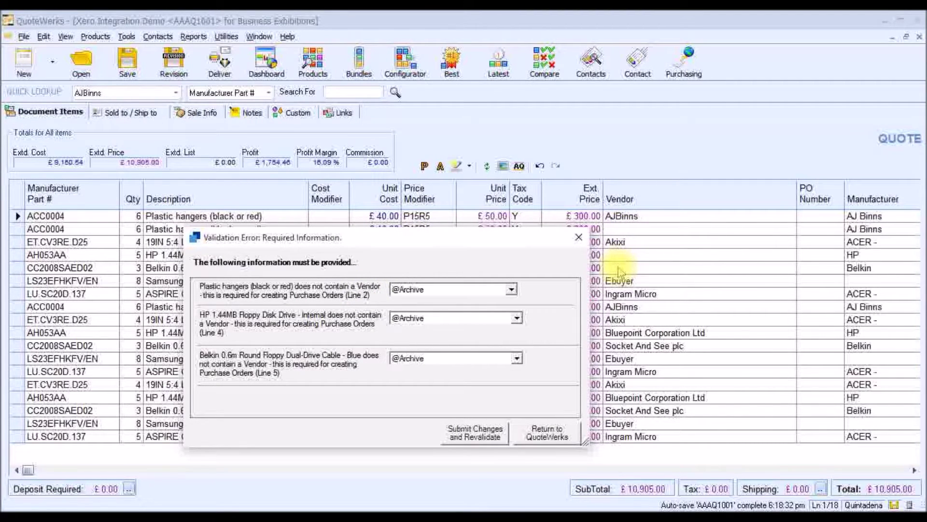
click(511, 289)
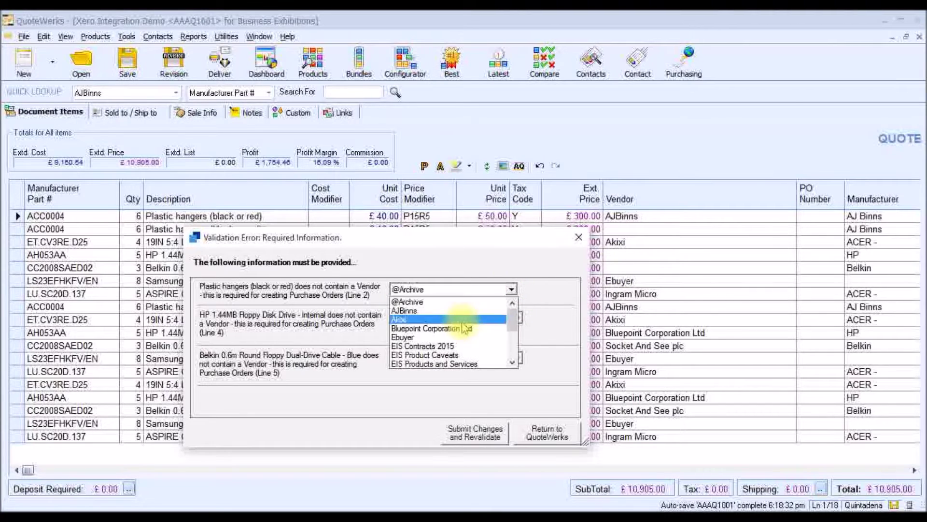
click(447, 320)
click(517, 317)
scroll(423, 380, down, 2)
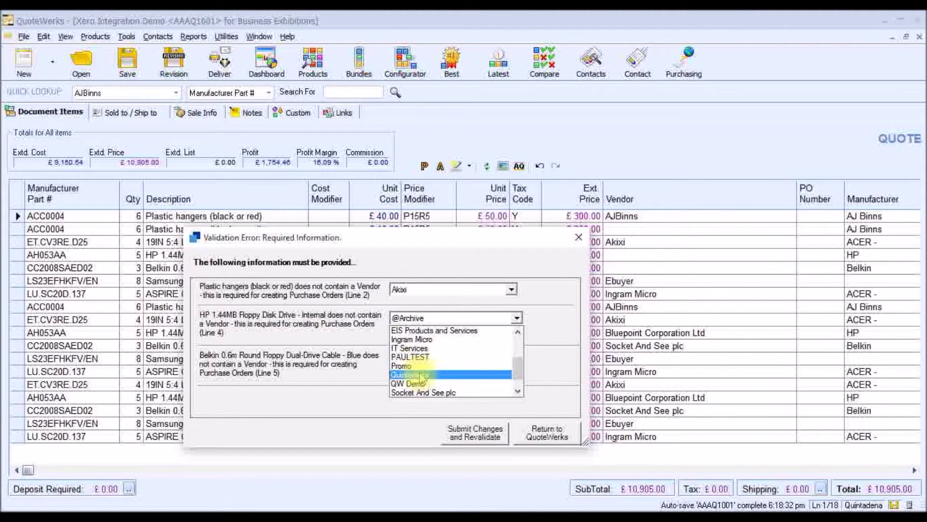
click(425, 392)
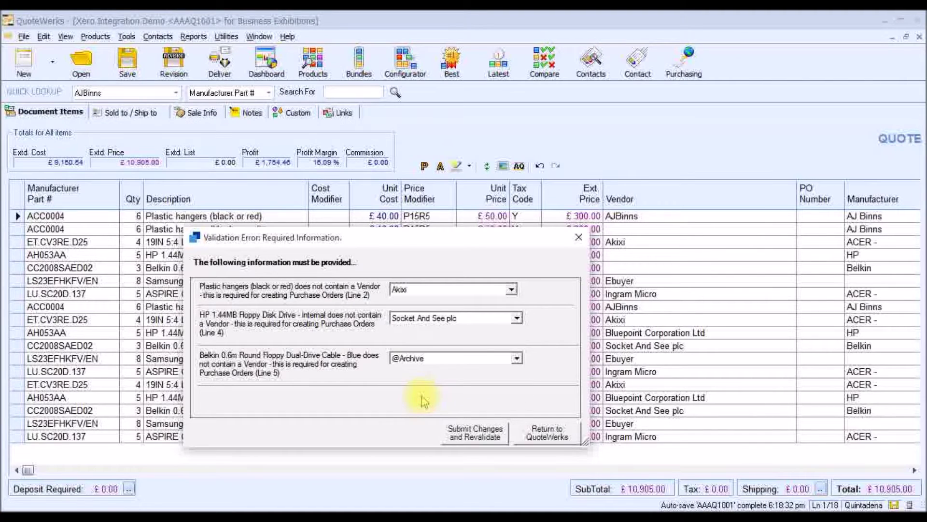
click(432, 360)
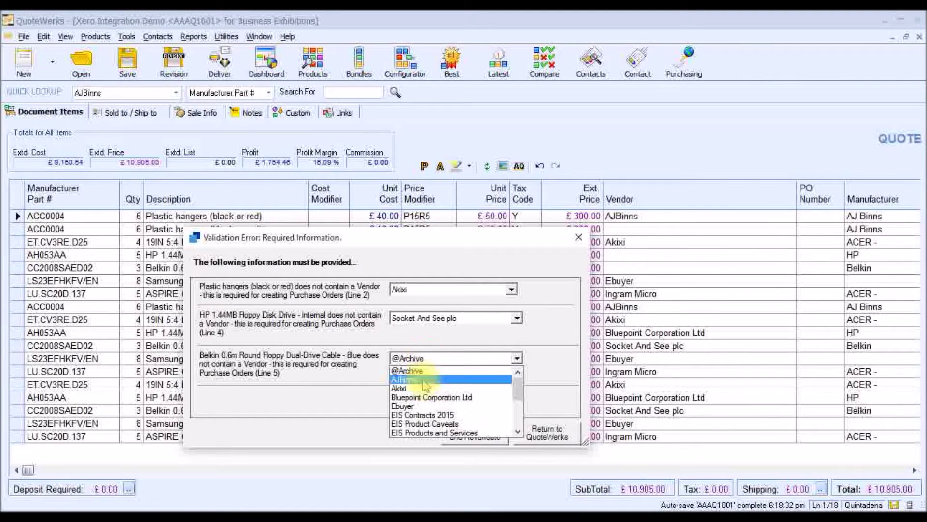
click(427, 397)
click(465, 425)
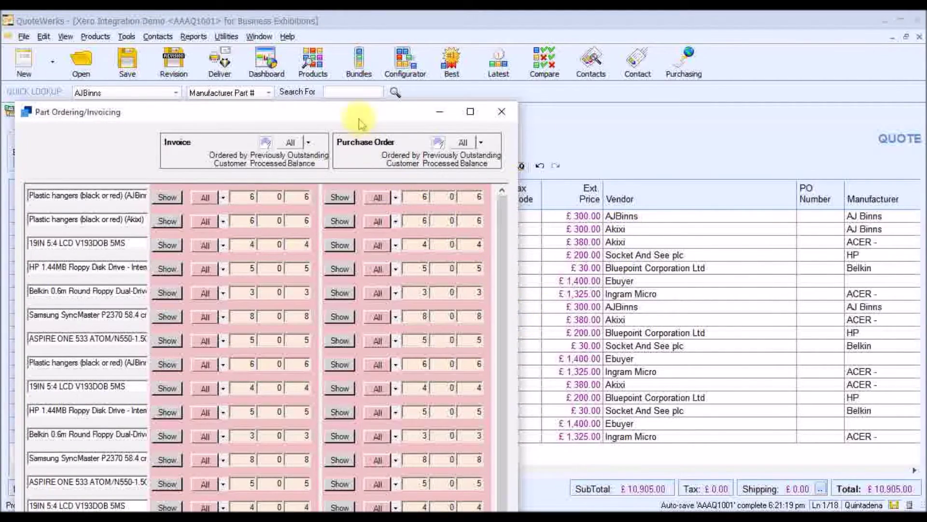
- Set invoice quantities to all for the AJBinns plastic hangers and first 19IN LCD, and to 3 for the first HP floppy disk drive
drag(362, 113, 374, 47)
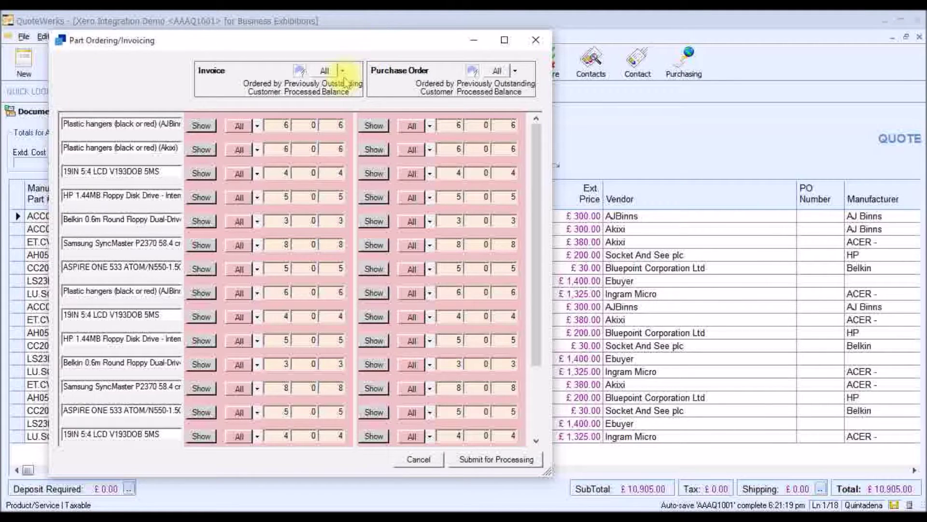
click(240, 126)
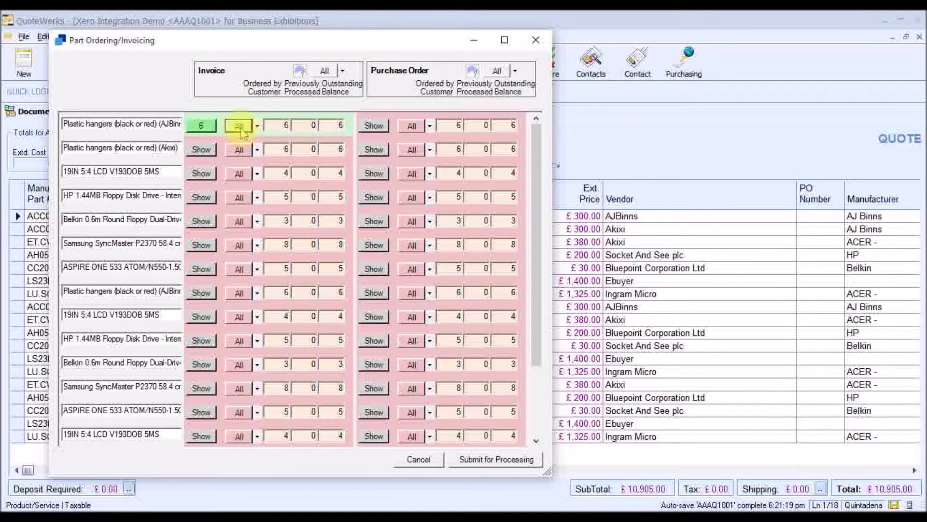
click(238, 173)
click(201, 198)
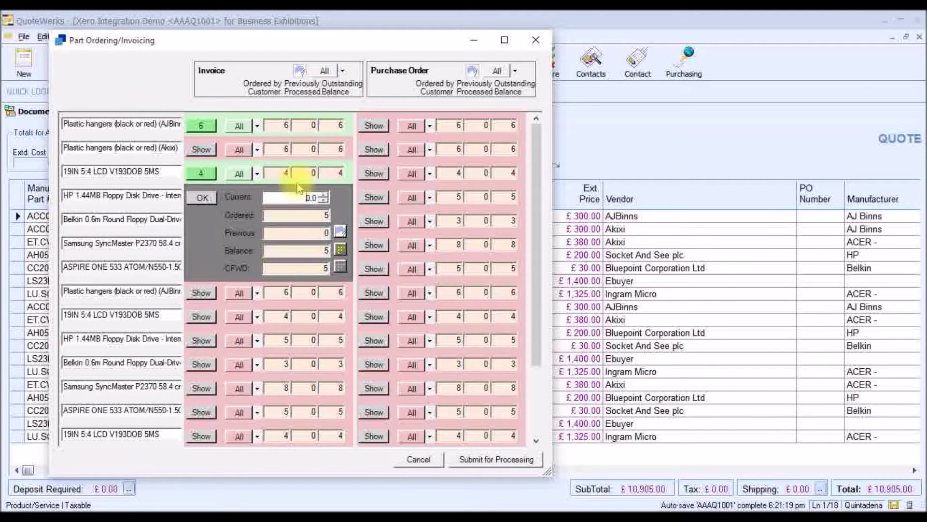
click(311, 197)
key(BackSpace)
text(3)
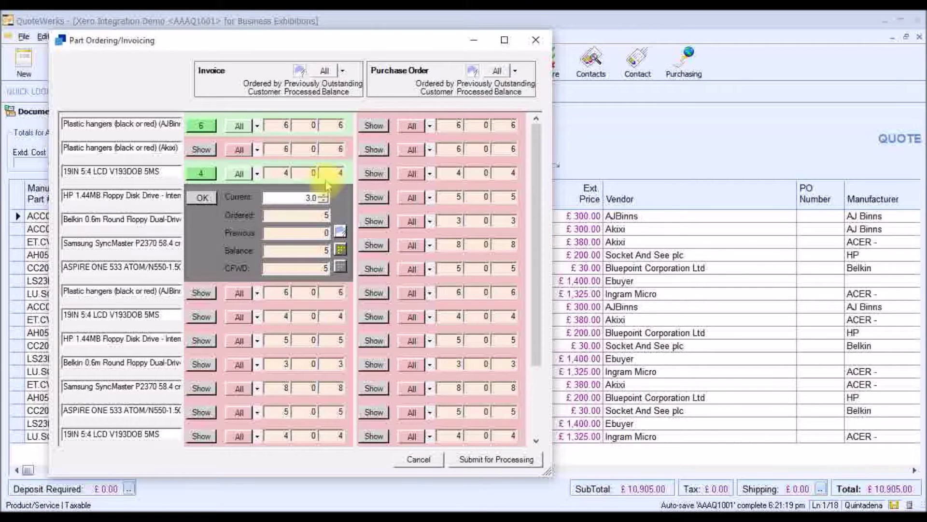
click(202, 197)
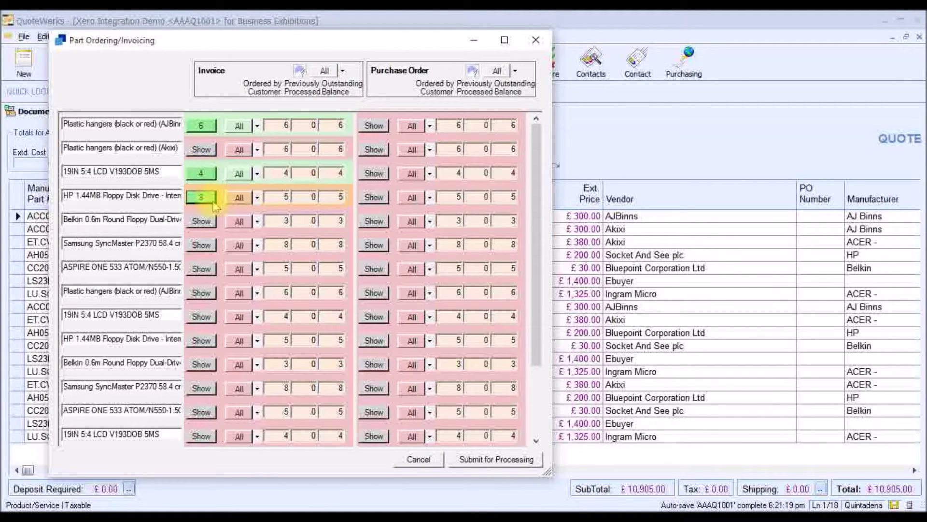
- Allocate the full quantities of all items to the invoice and purchase orders, and submit them for processing in Xero
click(327, 71)
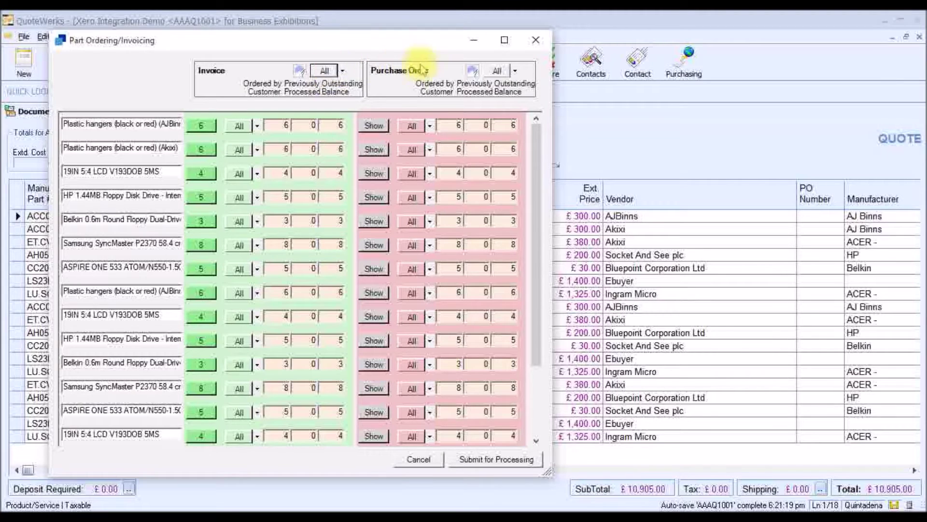
click(497, 71)
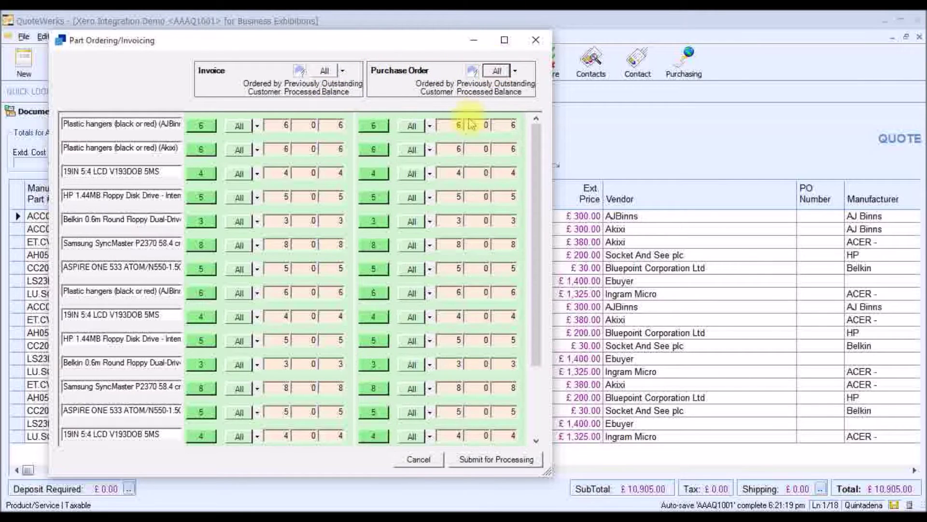
click(488, 459)
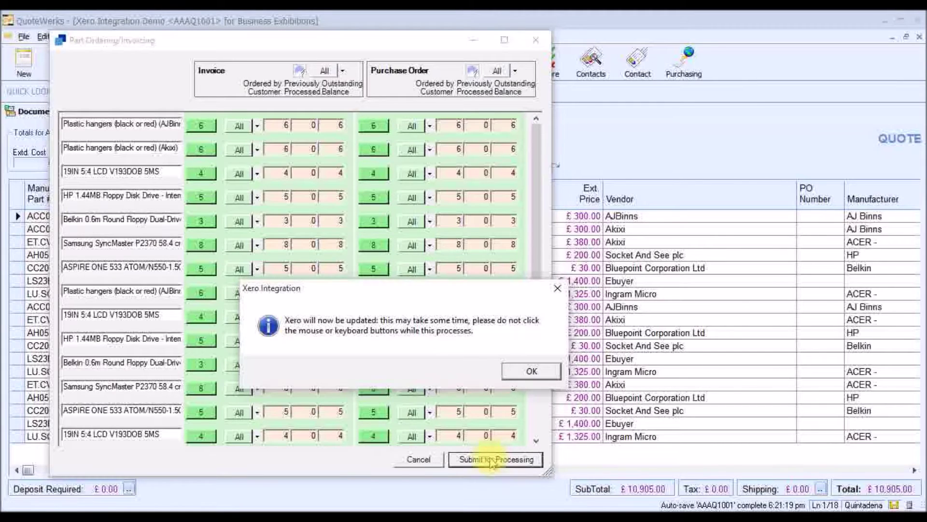
click(535, 370)
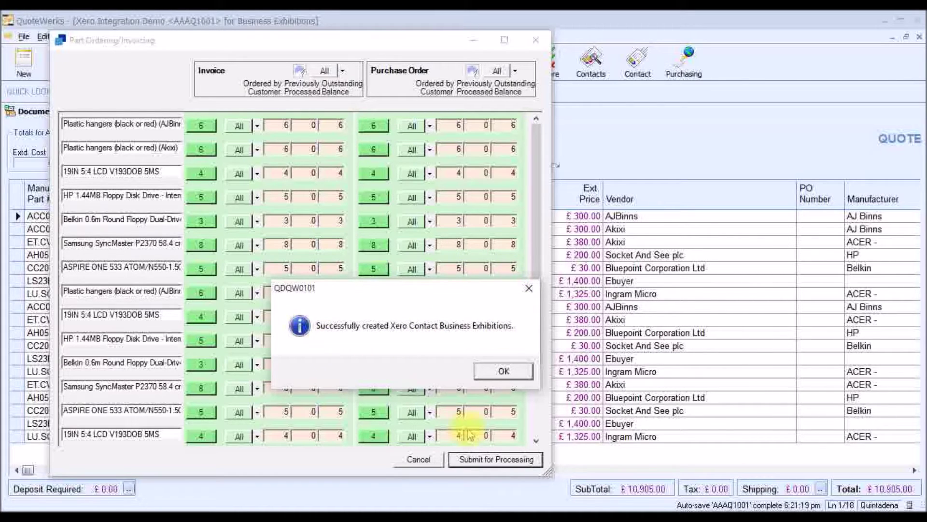
- Acknowledge the new Business Exhibitions contact and confirm that the invoice transferred correctly to Xero
click(501, 374)
drag(320, 261, 355, 256)
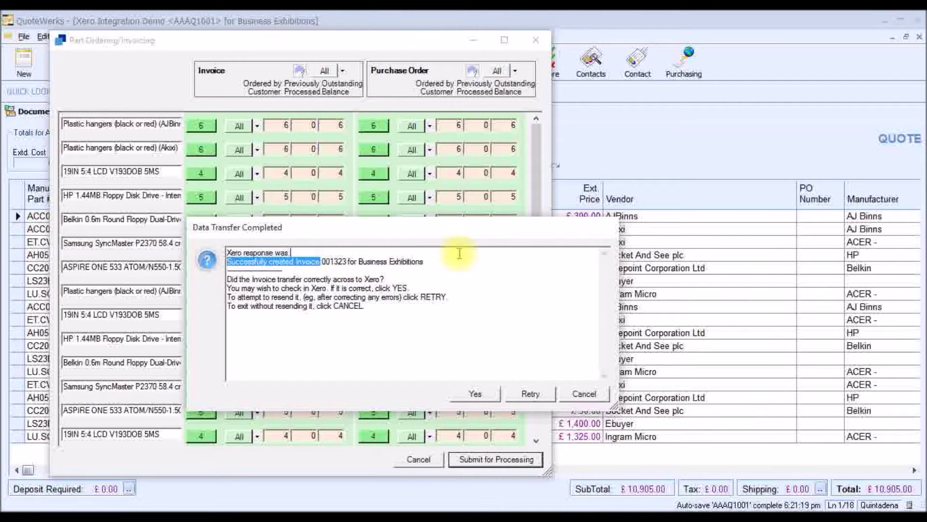
click(476, 393)
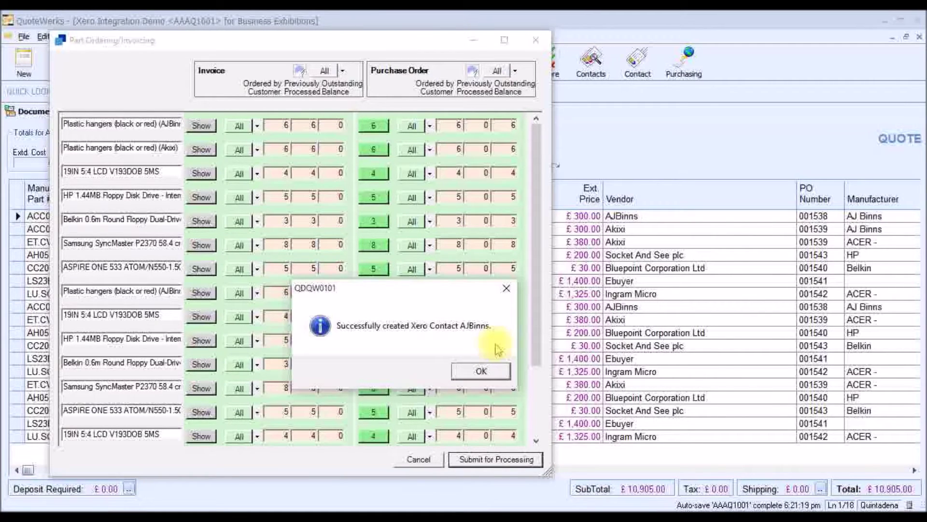
- Acknowledge the new supplier contacts and confirm that the purchase orders transferred correctly to Xero
click(483, 371)
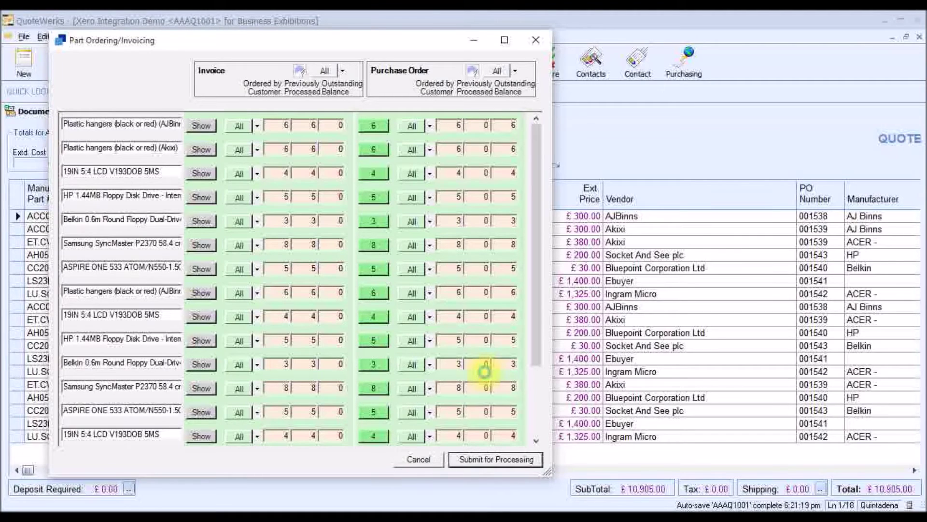
click(480, 372)
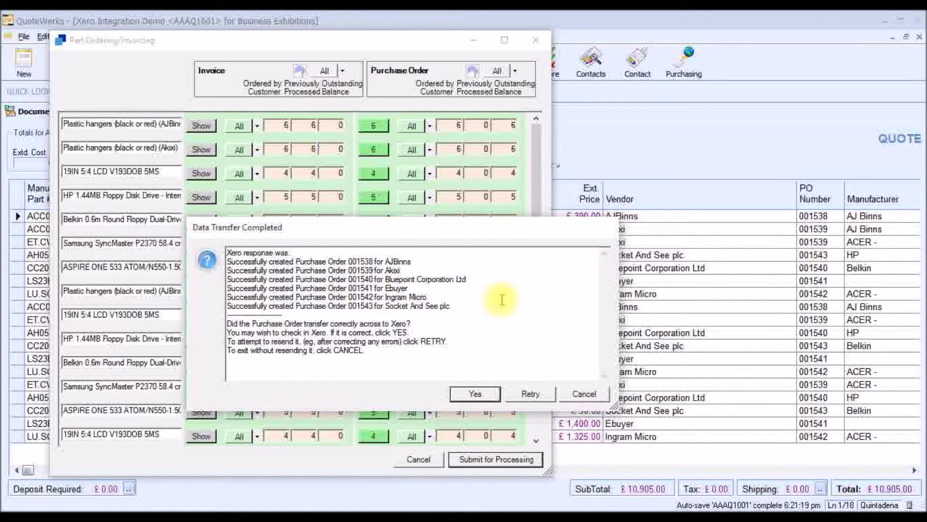
click(475, 394)
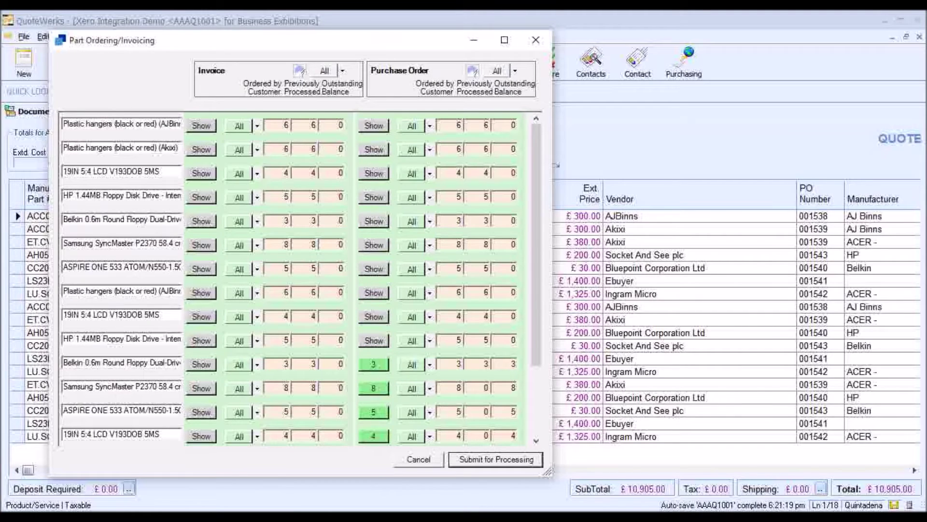
- Switch to Xero in the browser, enlarge the window and refresh the draft purchase orders to review the transferred orders
key(alt+Tab)
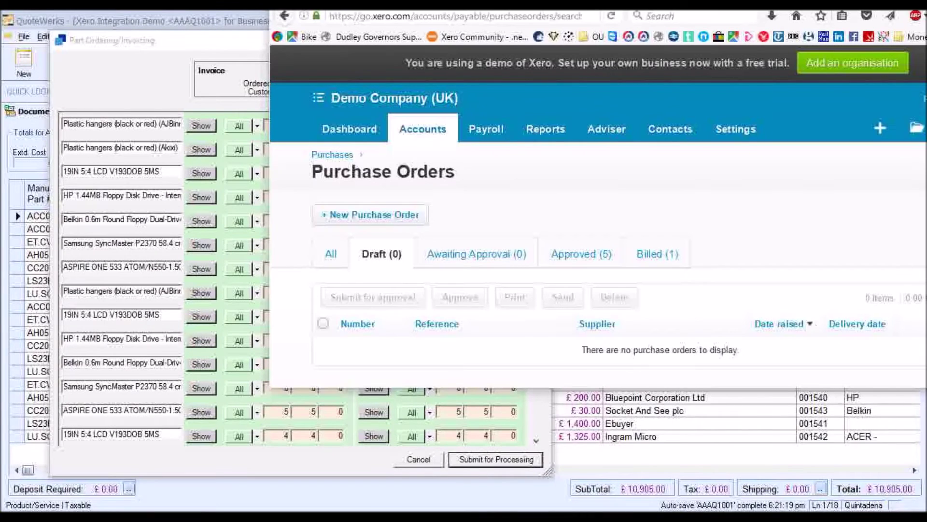
key(alt)
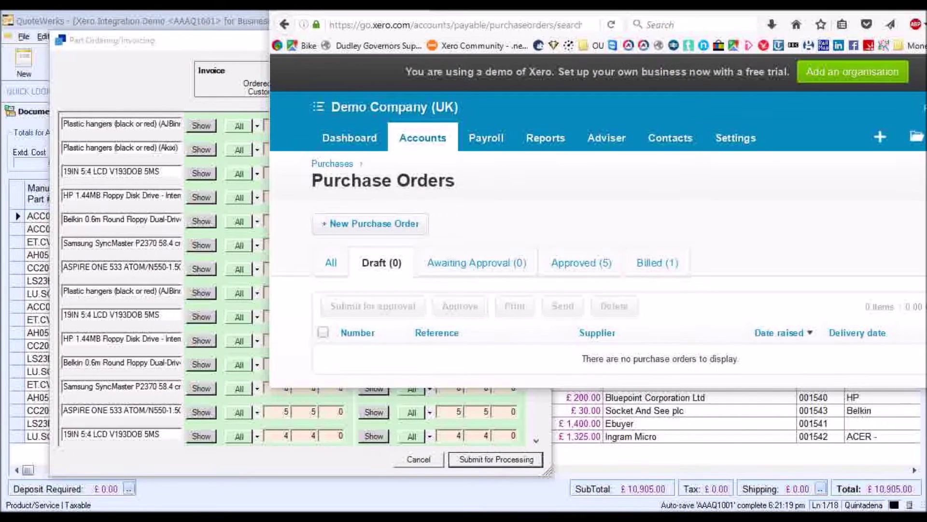
drag(644, 0, 397, 31)
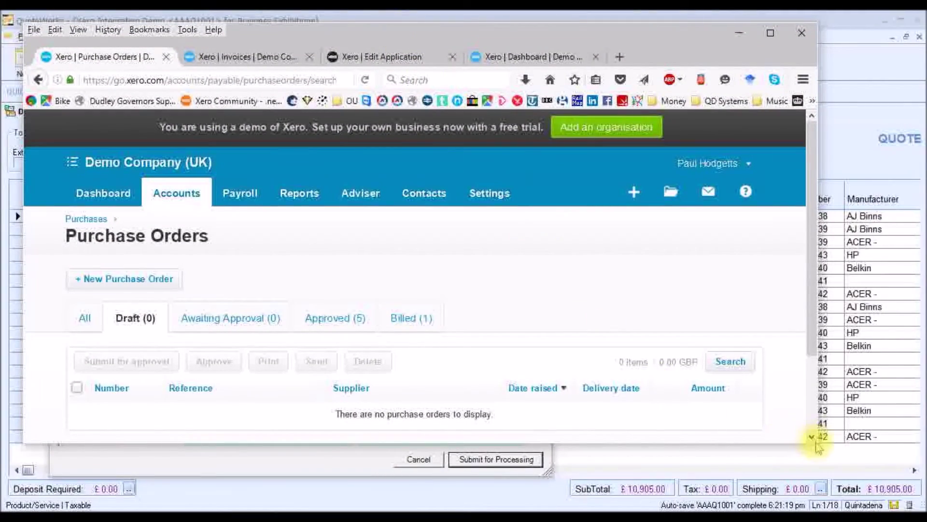
drag(817, 444, 894, 498)
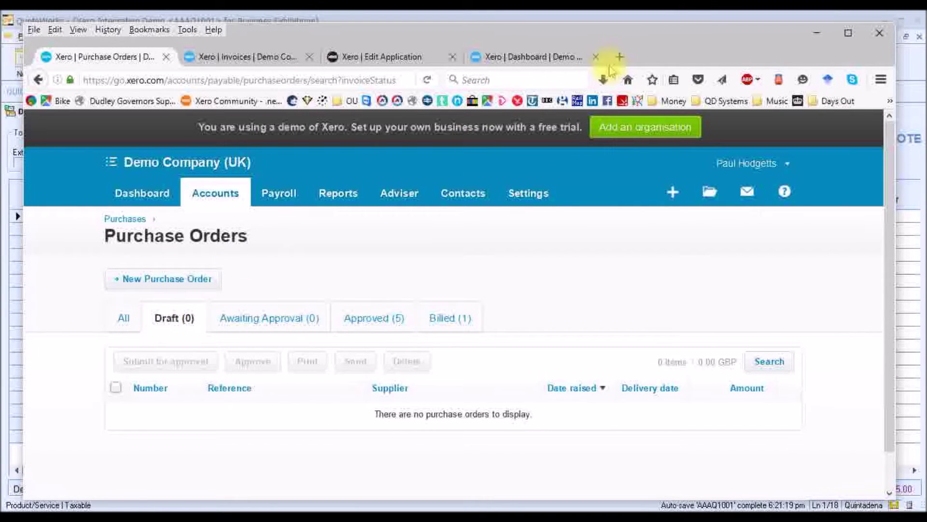
click(426, 81)
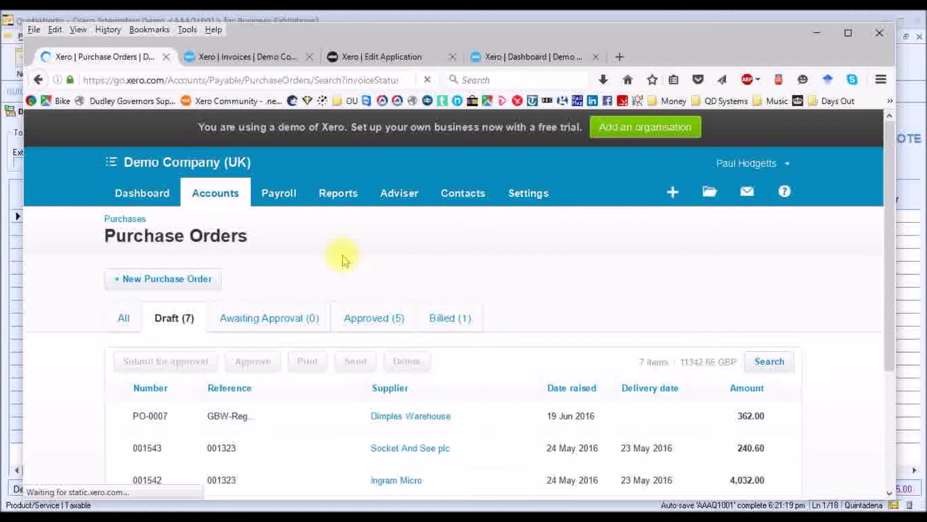
scroll(374, 290, down, 2)
scroll(378, 296, down, 2)
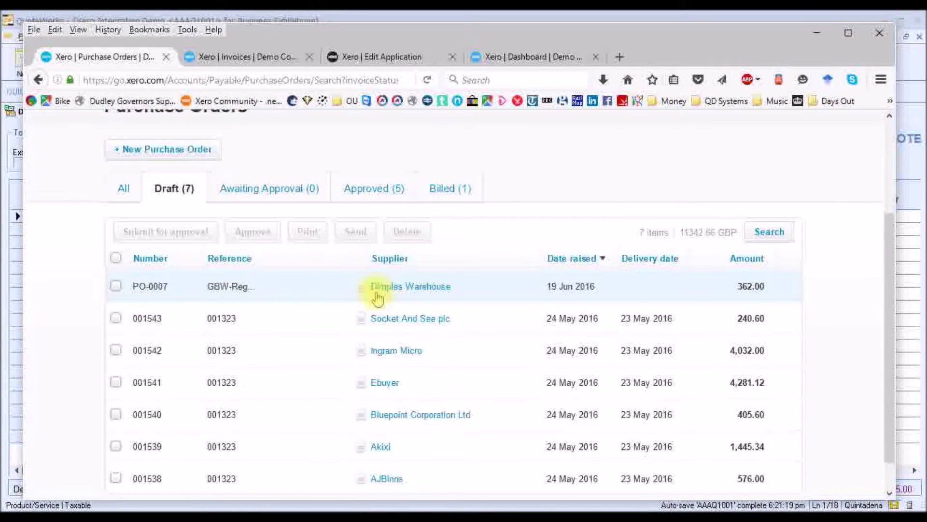
scroll(379, 300, down, 1)
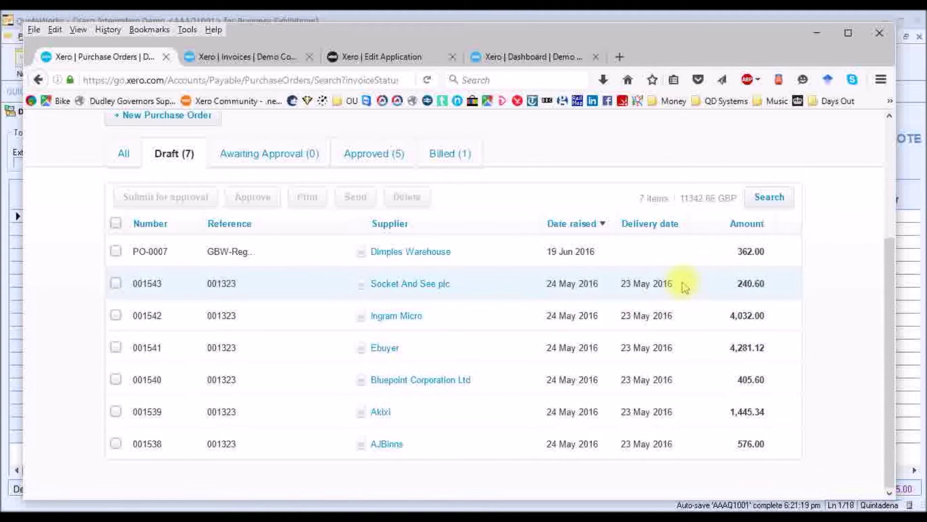
- Display Xero's draft sales invoices and check the Business Exhibitions invoice's reference, due date and amount
click(244, 56)
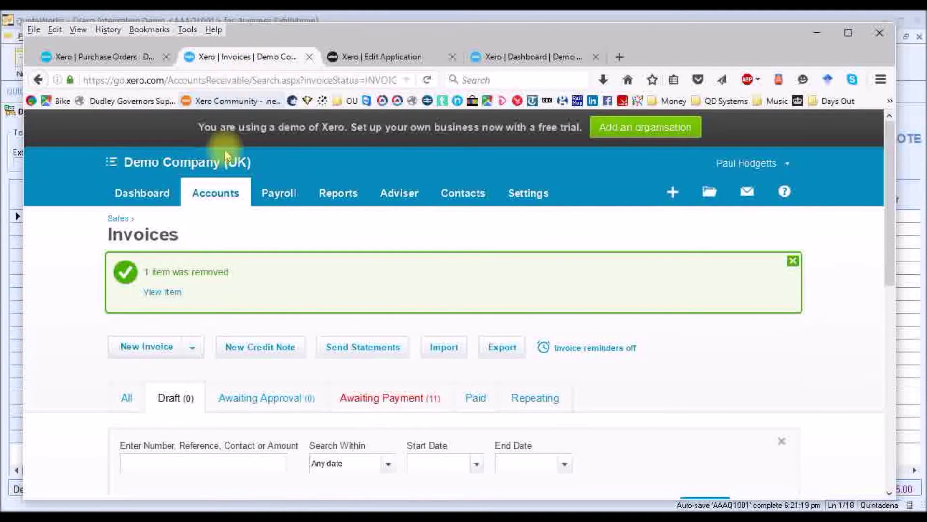
click(176, 398)
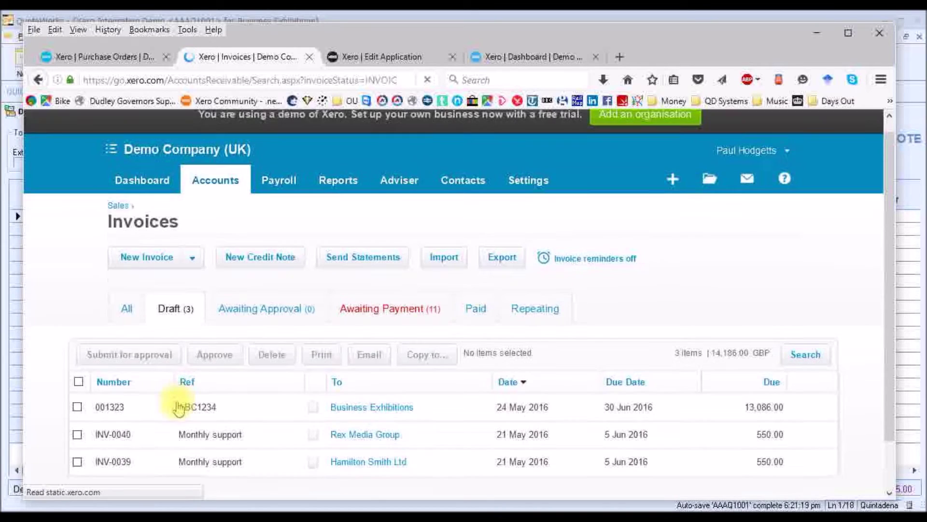
scroll(178, 408, down, 1)
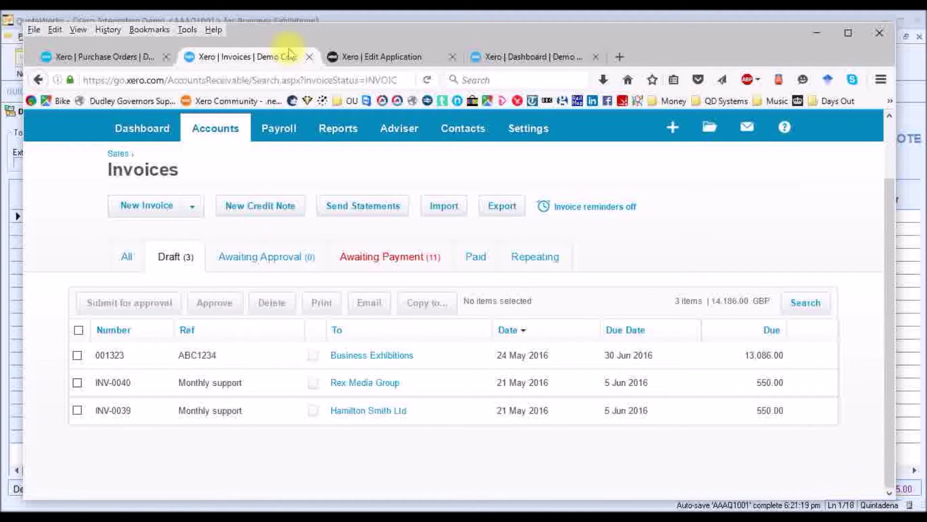
- Switch back to QuoteWerks and view the quote's sale information to check its customer PO reference and due date
click(296, 21)
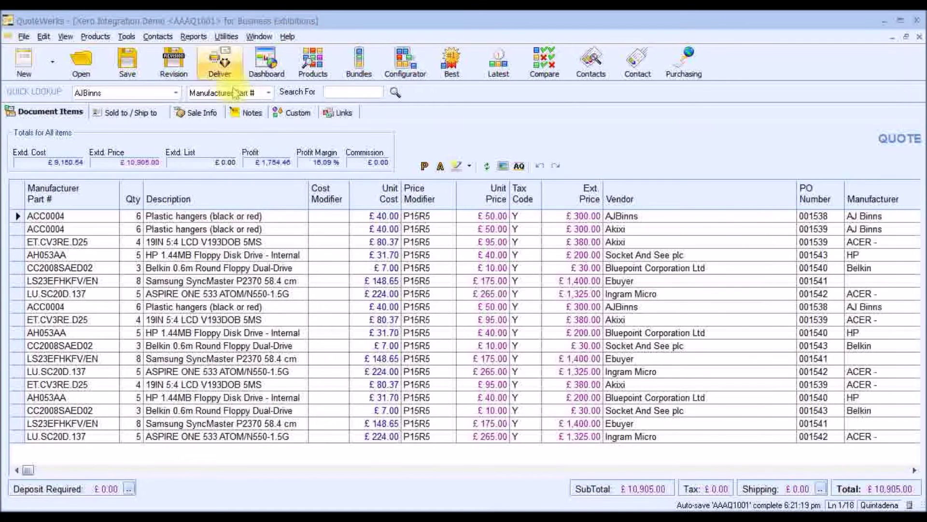
click(197, 112)
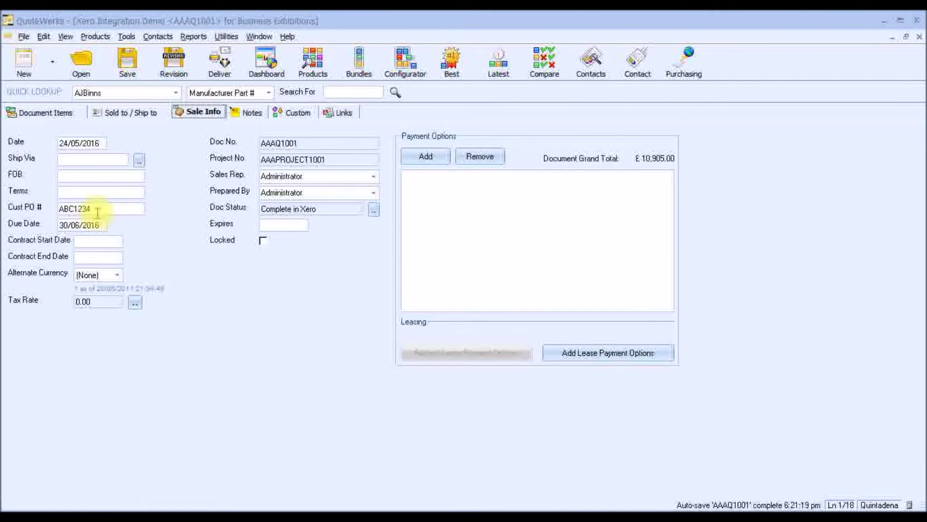
- Check the quote's customer PO reference, switch to Xero and open the Business Exhibitions draft invoice to review its header details and line items
drag(91, 208, 63, 208)
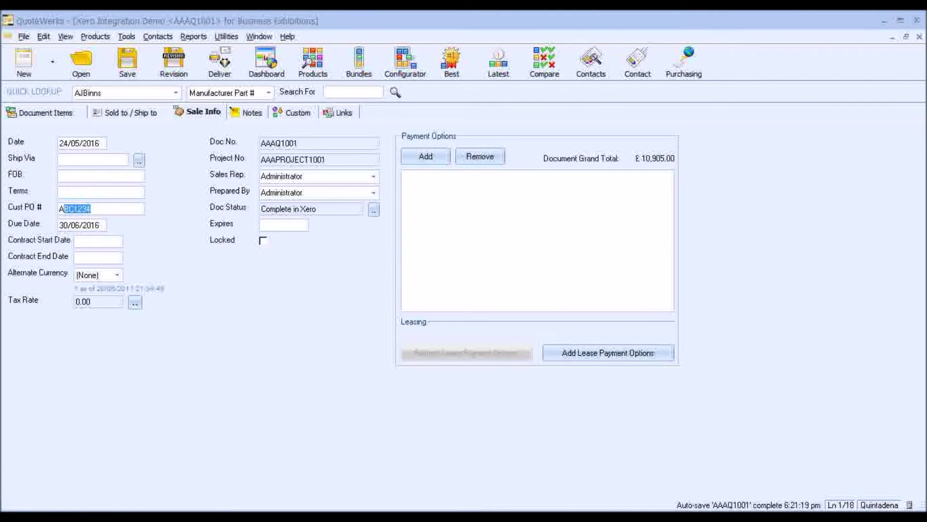
key(alt+Tab)
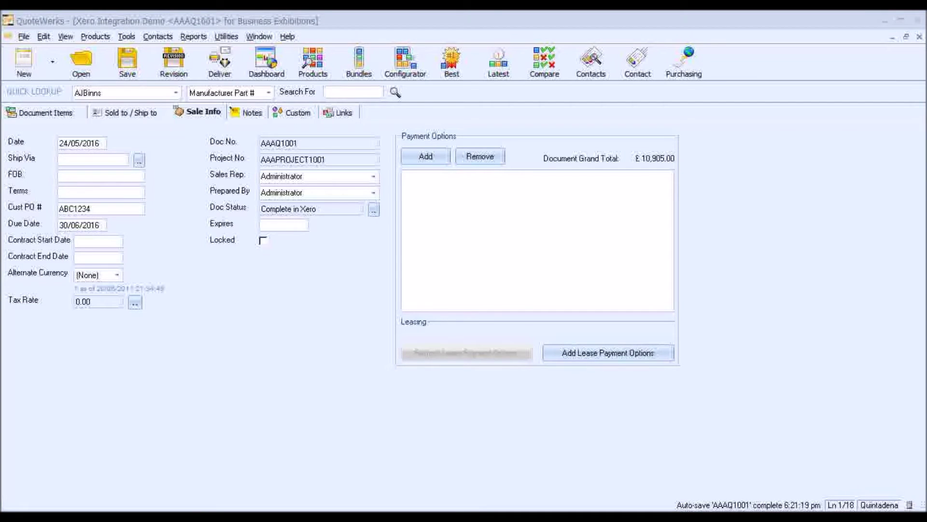
key(alt+Tab)
click(229, 359)
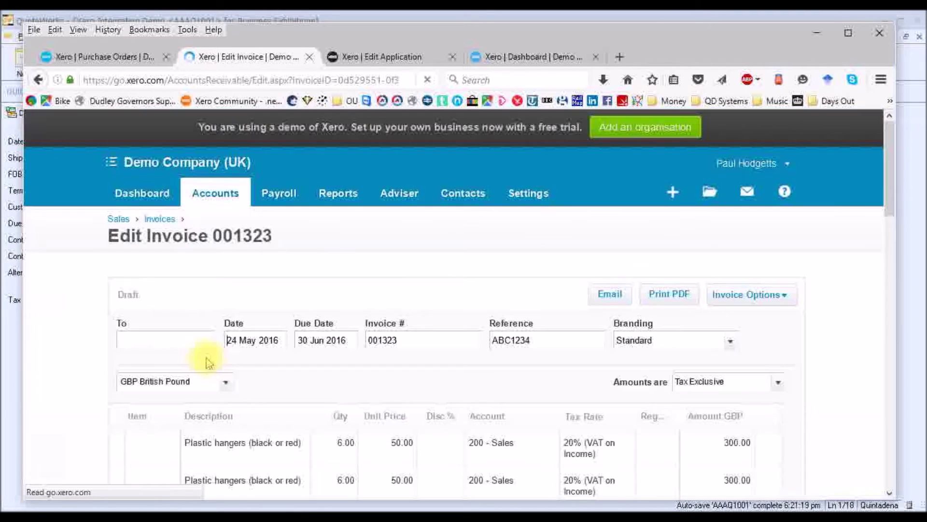
scroll(209, 363, down, 1)
scroll(209, 363, down, 1)
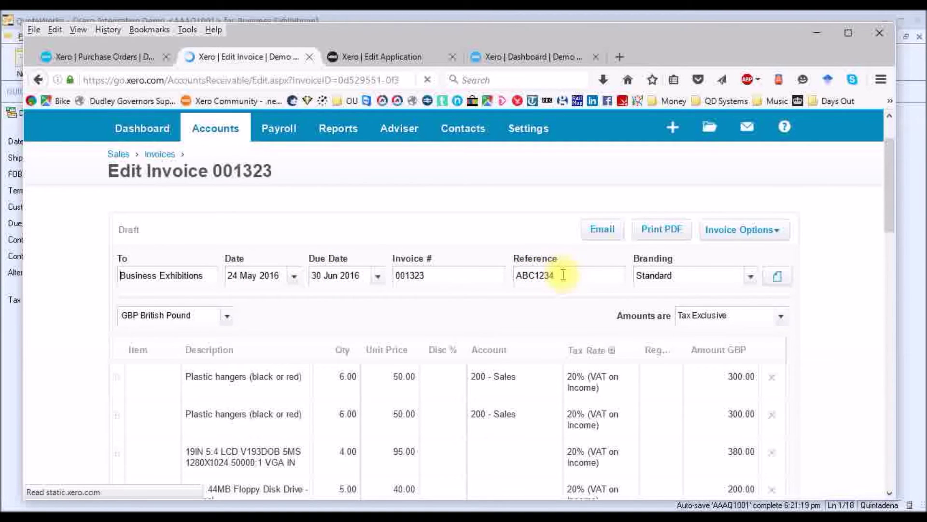
scroll(563, 270, down, 2)
scroll(565, 279, down, 3)
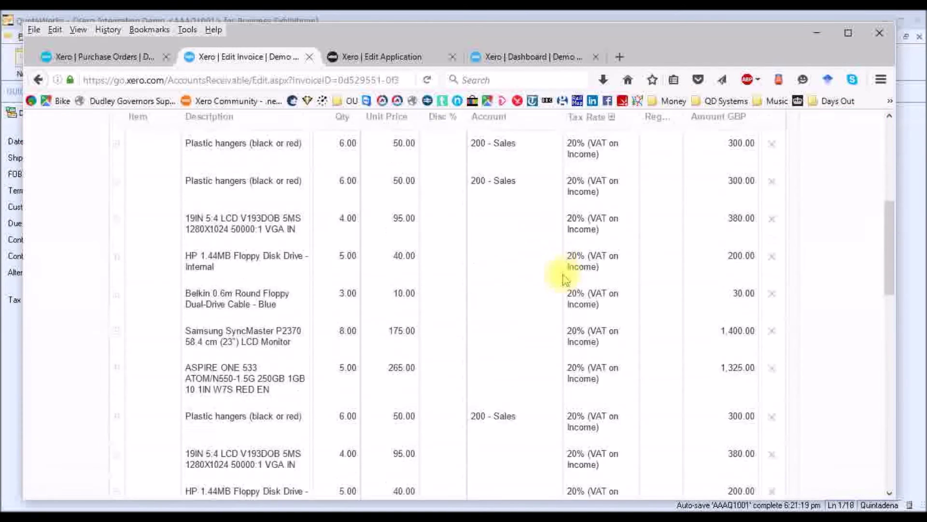
scroll(565, 279, up, 5)
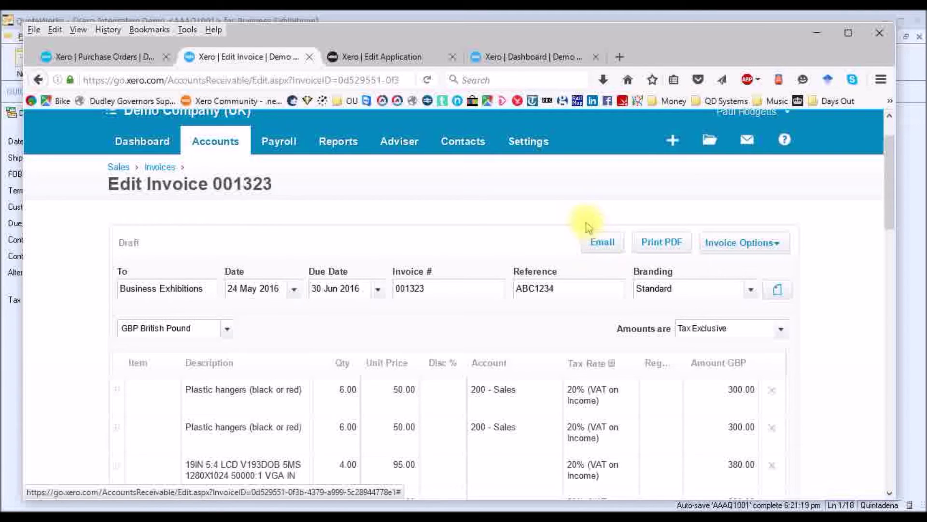
- Open the Business Exhibitions record from Xero's customer contacts and review its contact details and invoice activity
click(471, 141)
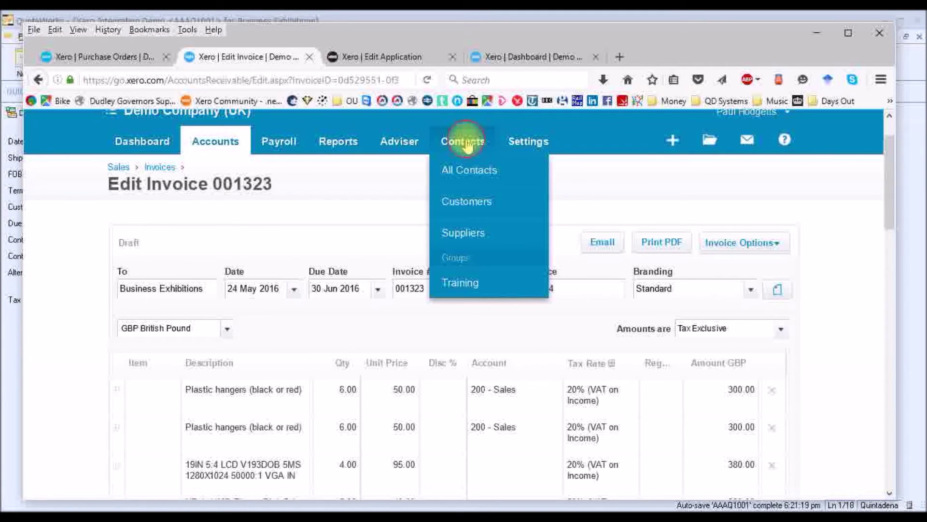
click(462, 199)
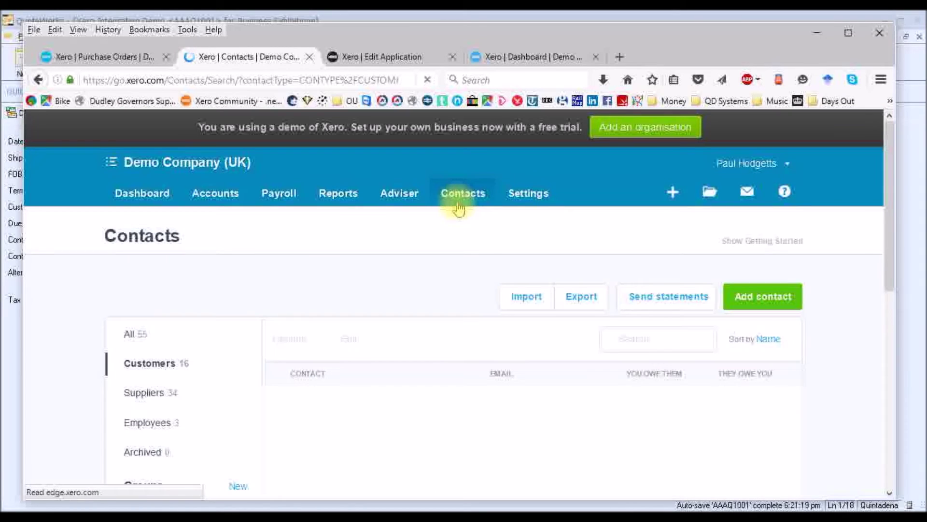
scroll(386, 278, down, 1)
scroll(386, 277, down, 7)
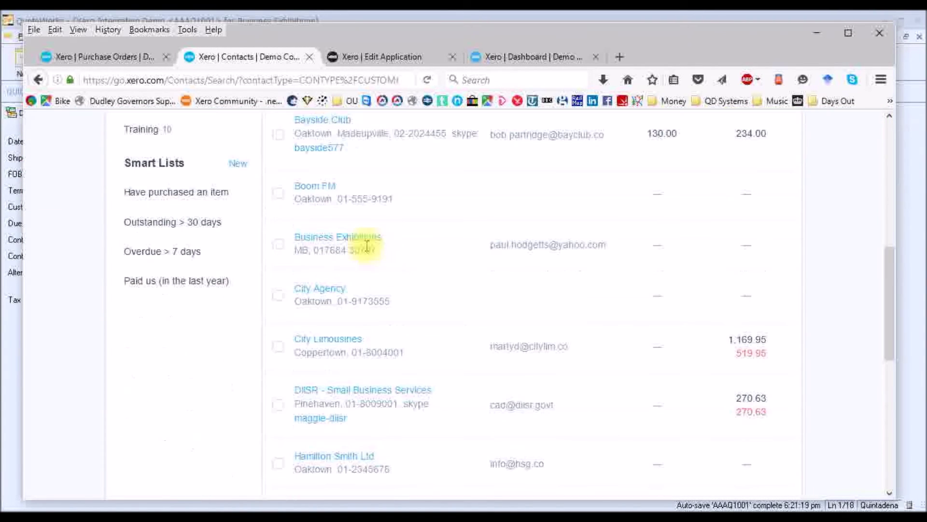
click(368, 242)
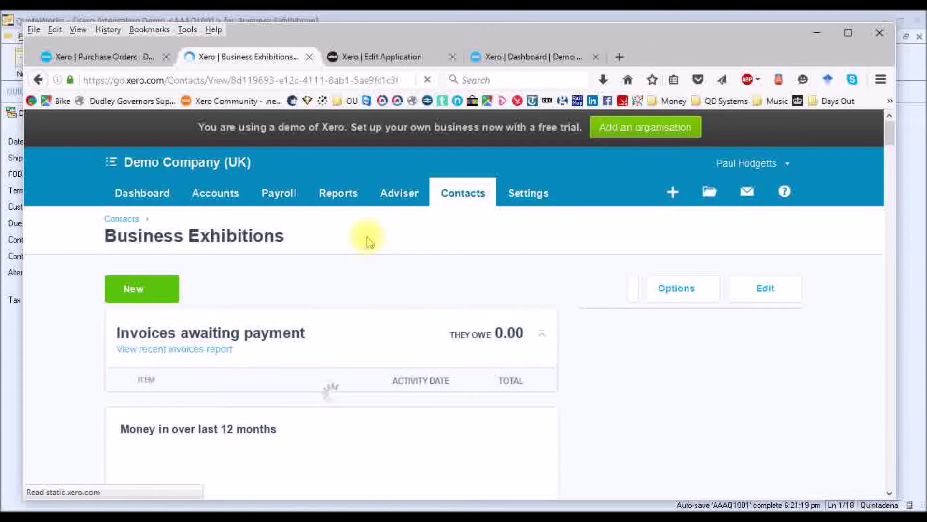
scroll(368, 240, down, 1)
scroll(370, 242, down, 6)
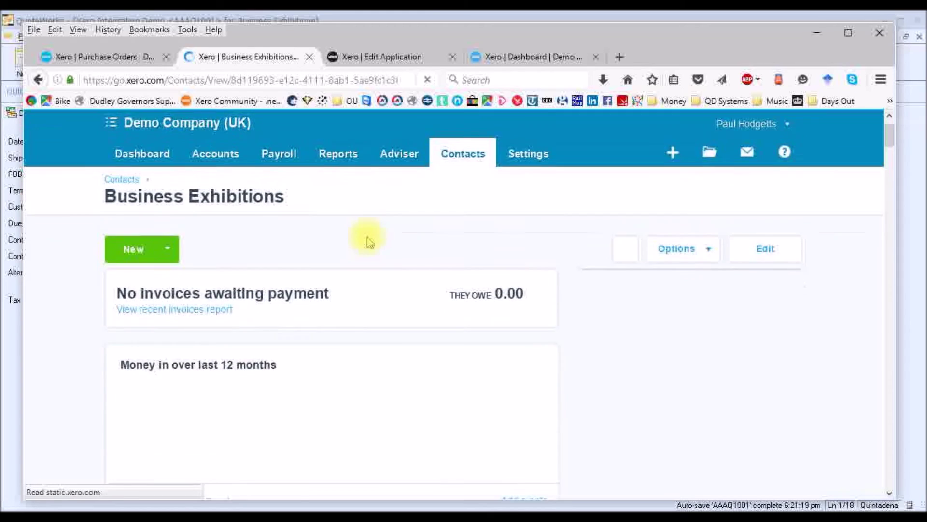
scroll(368, 239, down, 2)
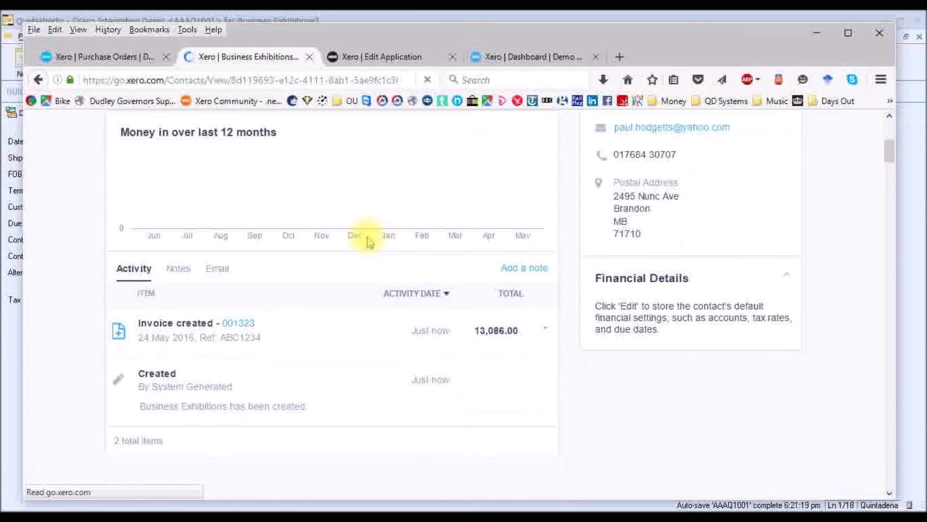
scroll(710, 237, up, 2)
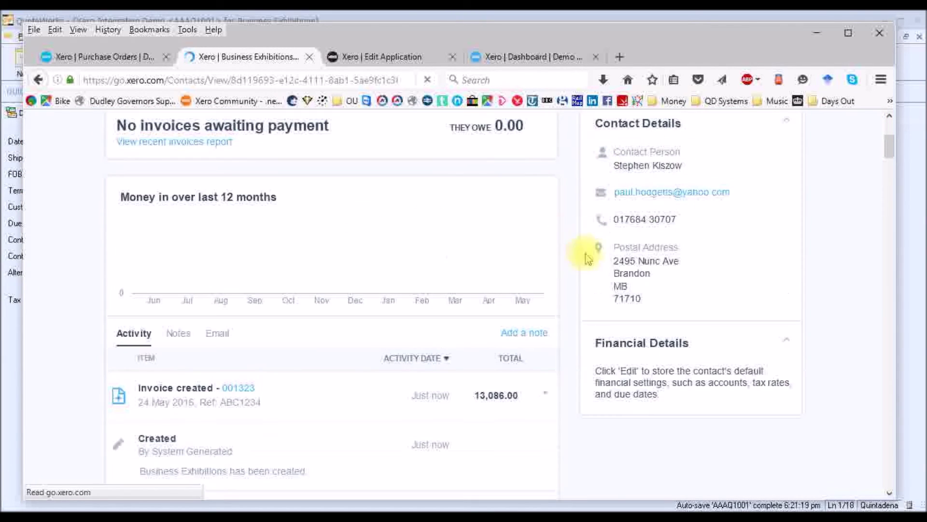